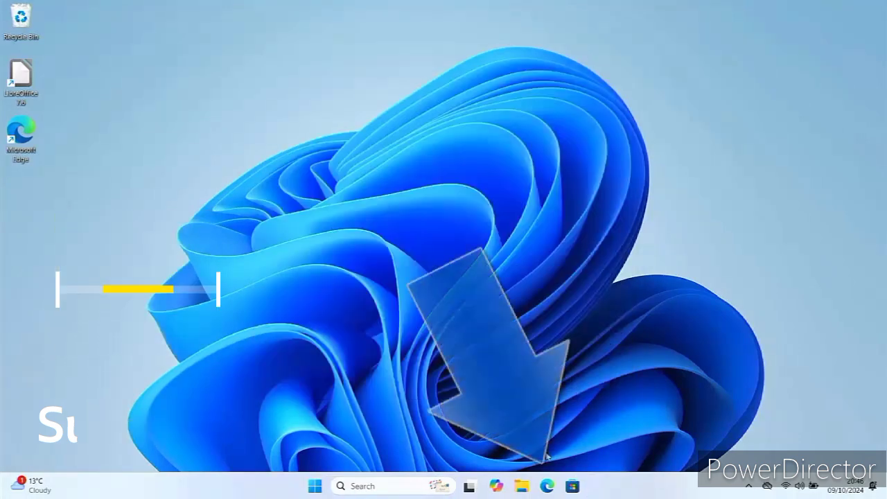
- Open Microsoft Edge and go to microsoft.com/software-download/windows11
click(548, 485)
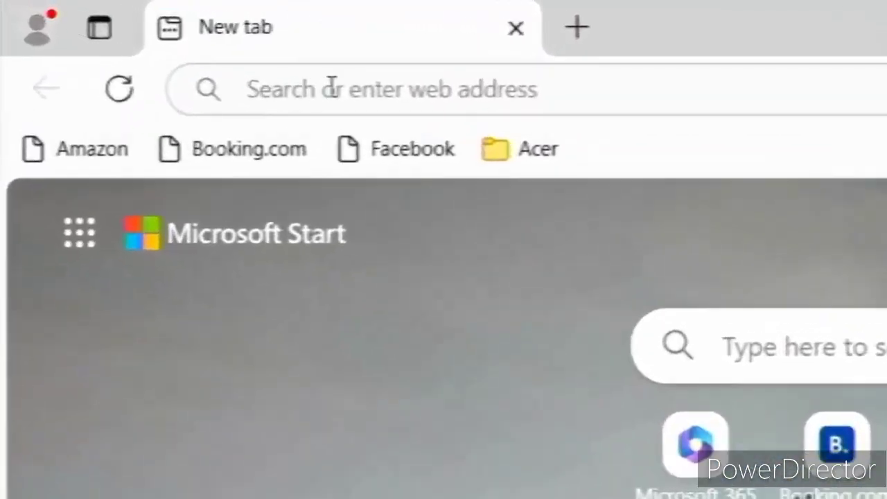
click(332, 88)
text(mi)
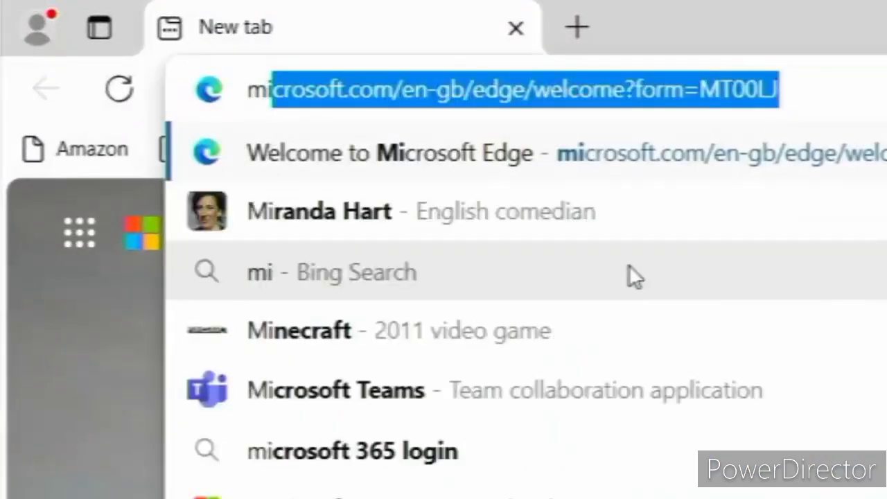
text(cro)
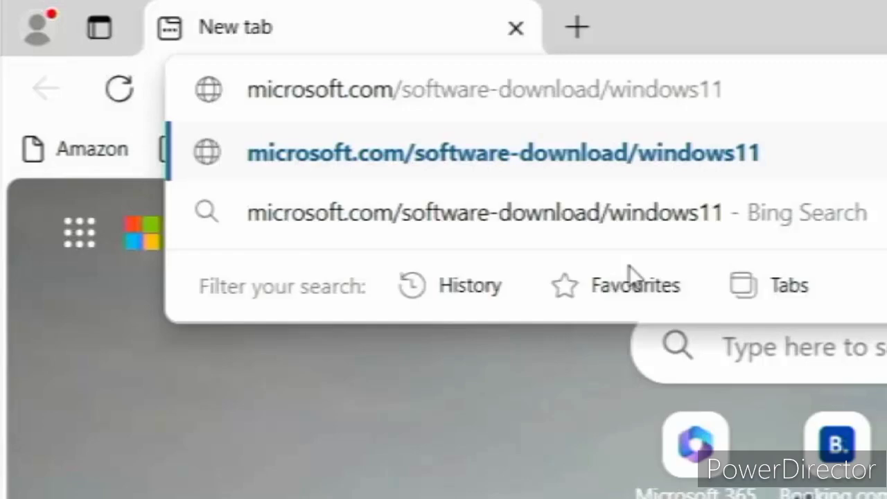
key(Return)
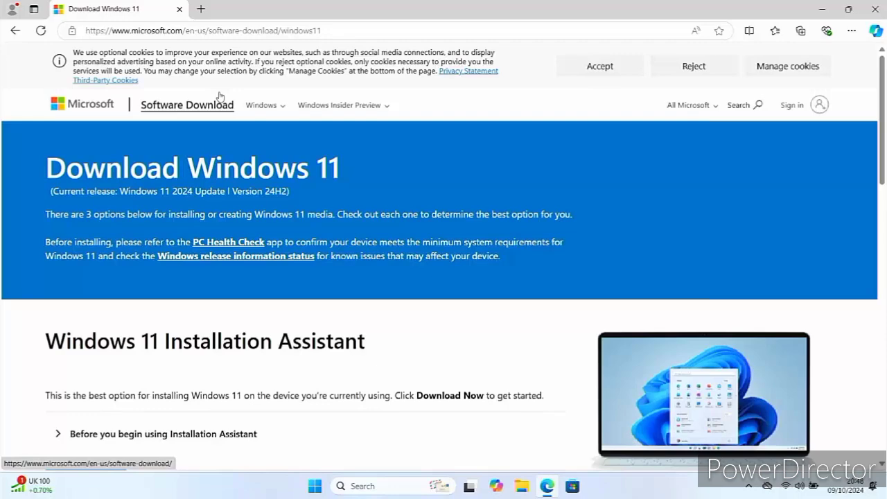
- Download the Windows 11 Installation Assistant, run it, and allow it to make changes to the device
scroll(175, 200, down, 3)
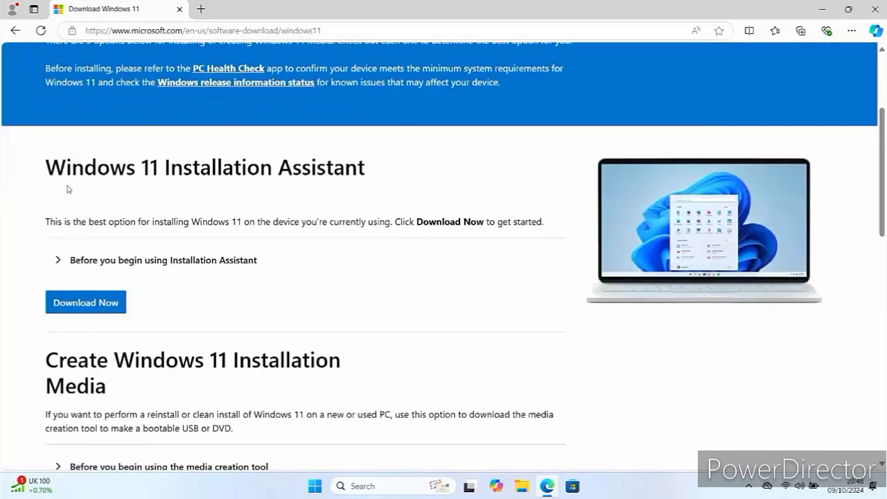
click(100, 308)
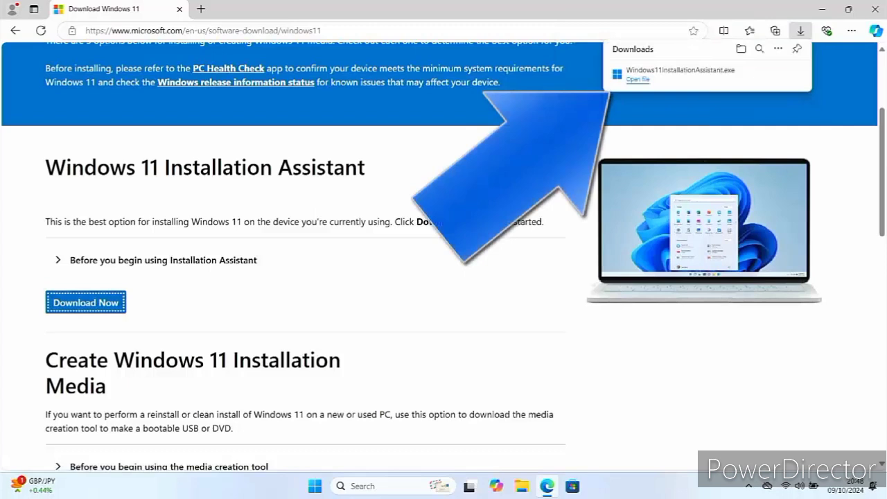
click(636, 81)
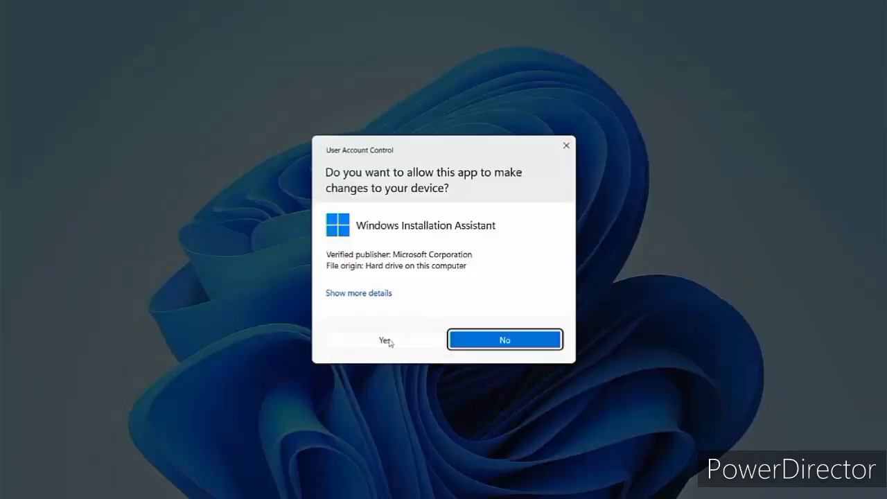
click(385, 340)
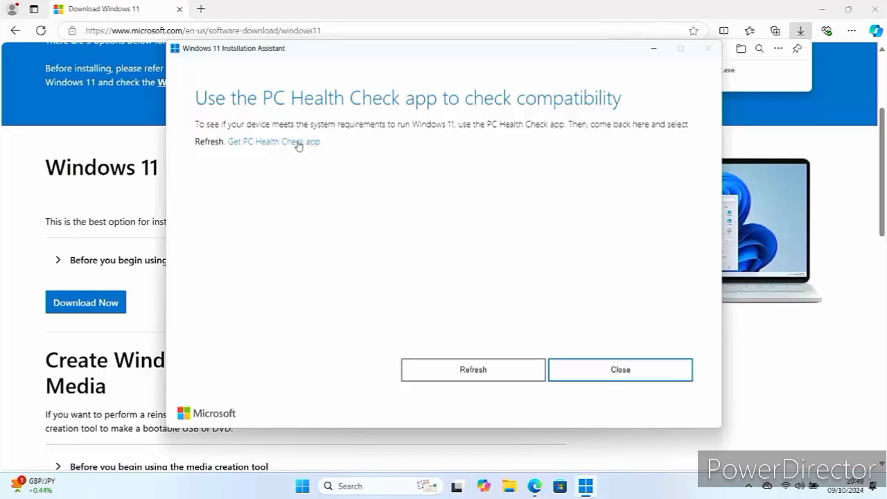
- Download and install the PC Health Check app, accepting its license terms and opening it on completion
click(271, 144)
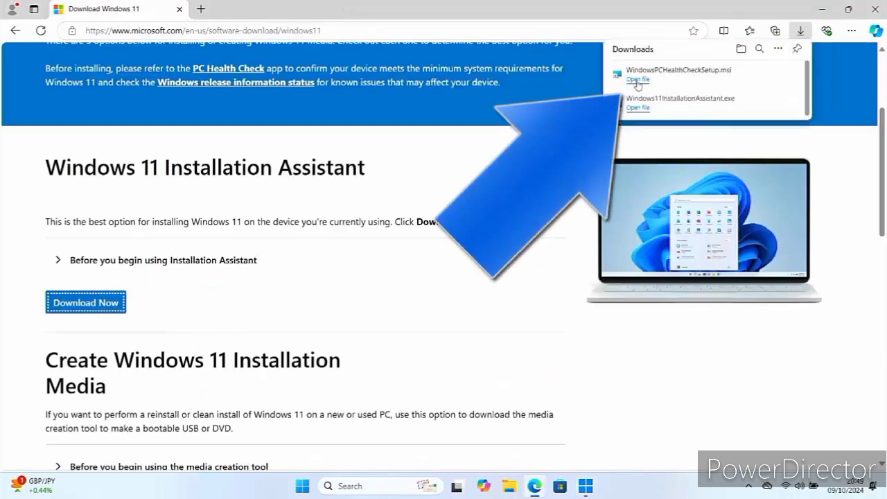
click(637, 84)
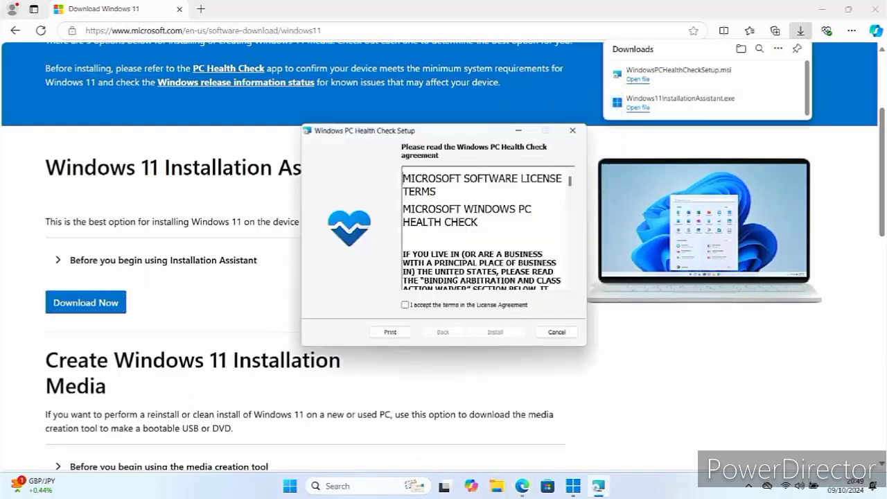
click(405, 305)
click(476, 332)
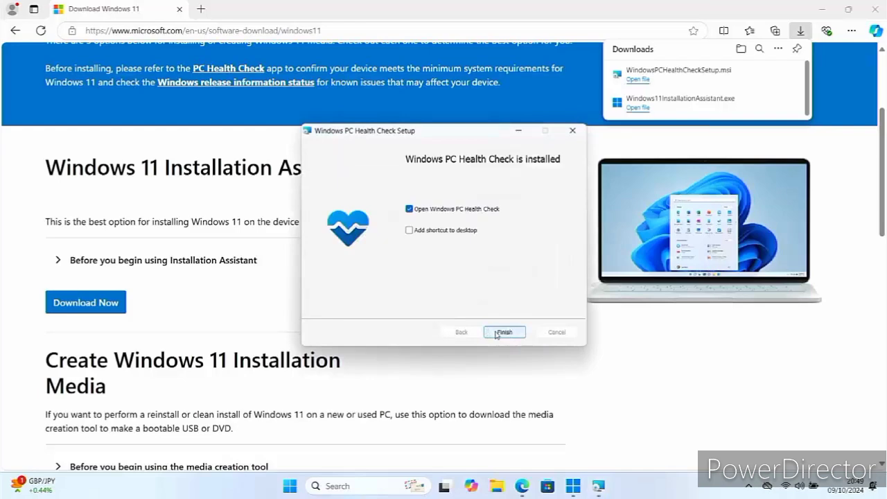
click(496, 334)
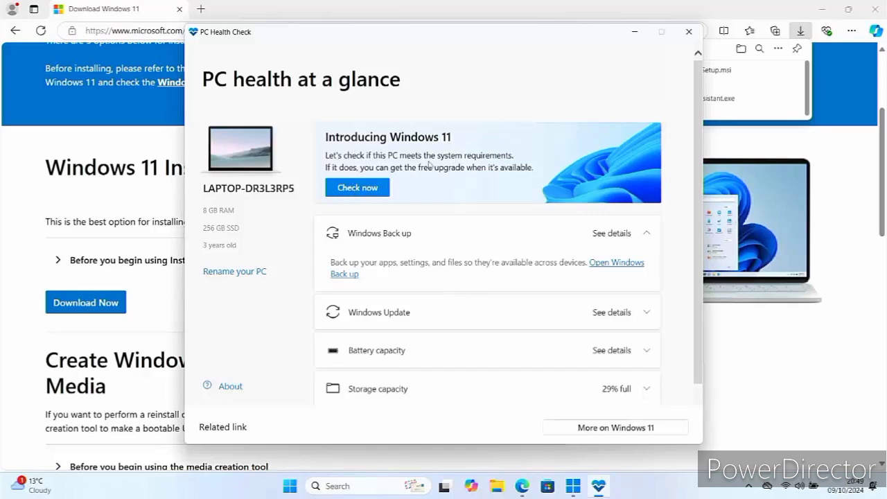
- Check this PC against the Windows 11 system requirements in PC Health Check, and close the app and the browser
click(367, 189)
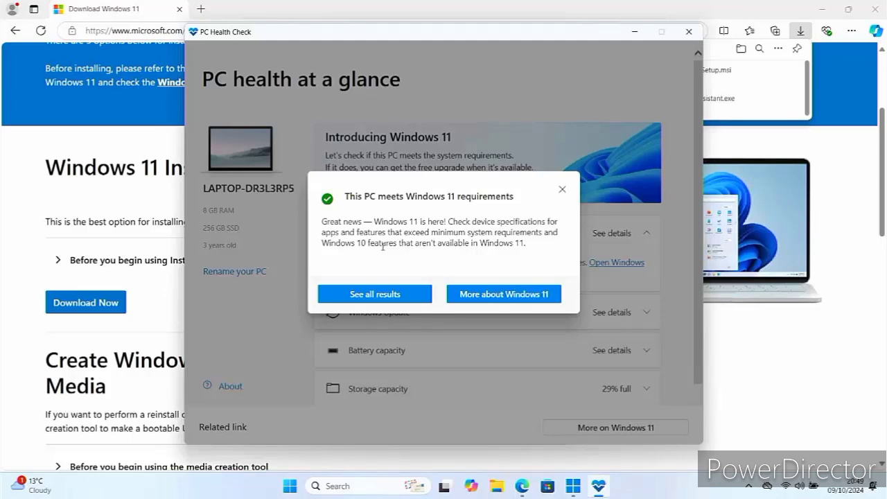
click(562, 189)
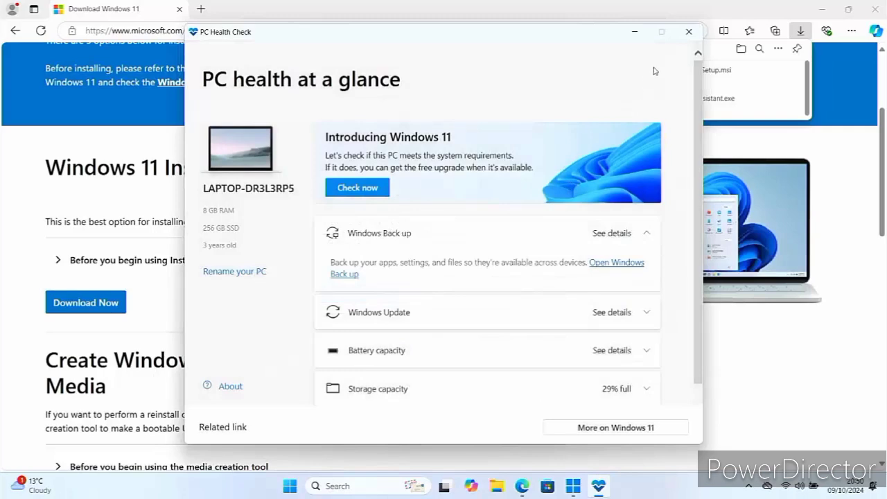
click(688, 31)
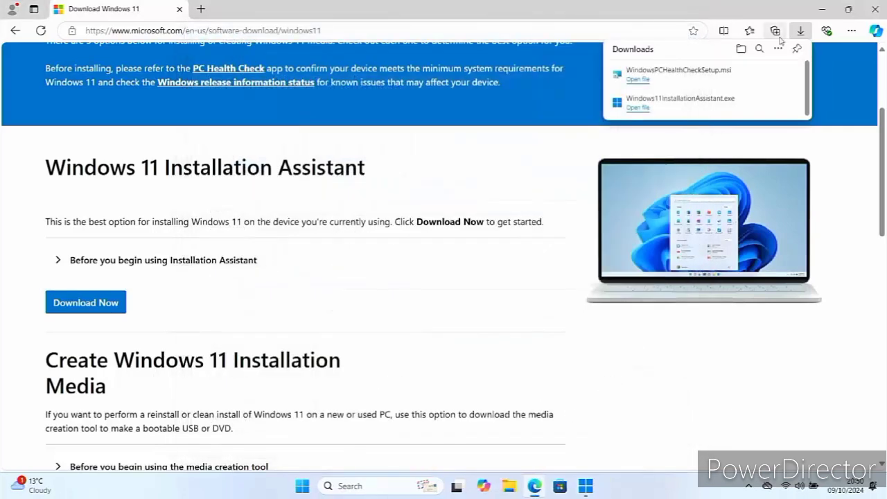
click(881, 9)
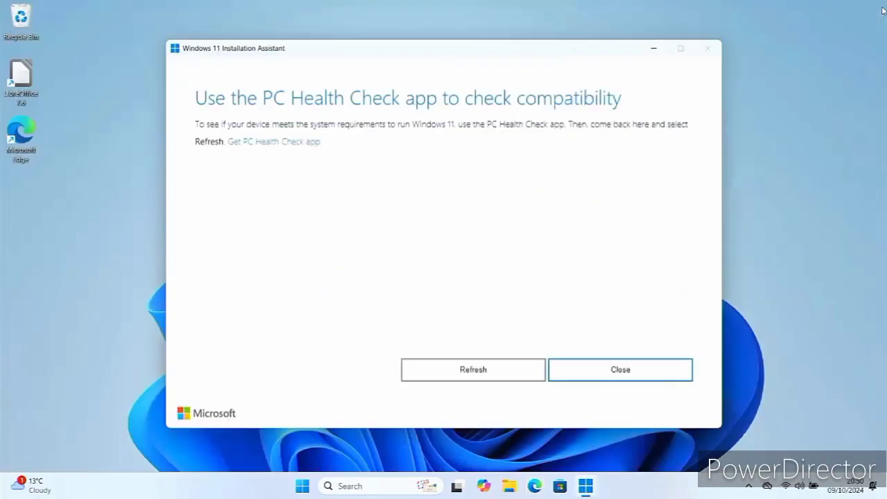
- Refresh the Installation Assistant's compatibility check, and try installing Windows 11 by accepting the license terms, cancelling during the download
click(468, 379)
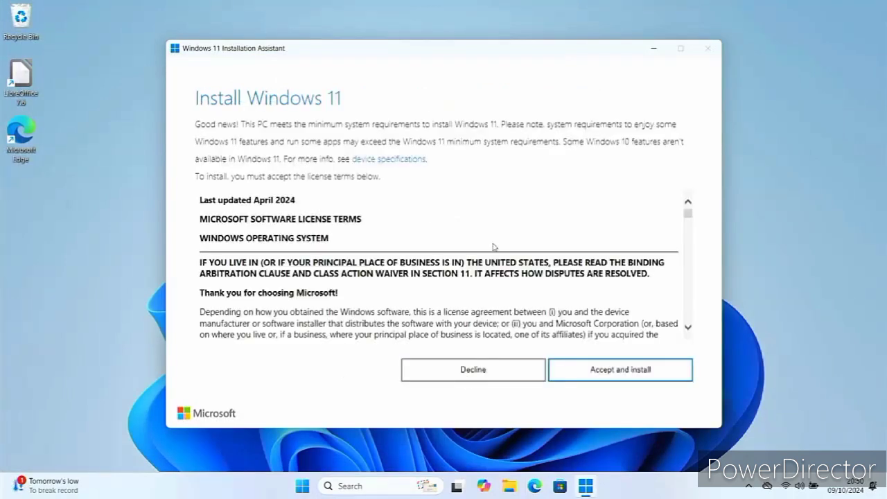
click(603, 377)
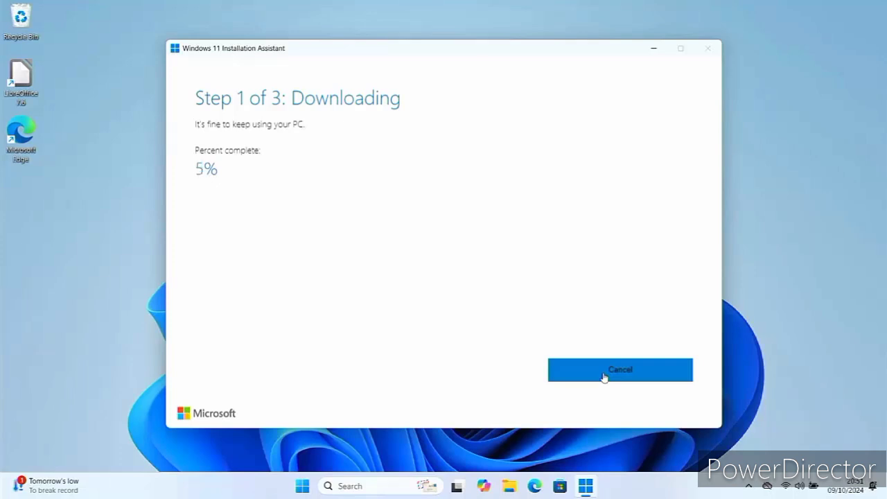
click(604, 377)
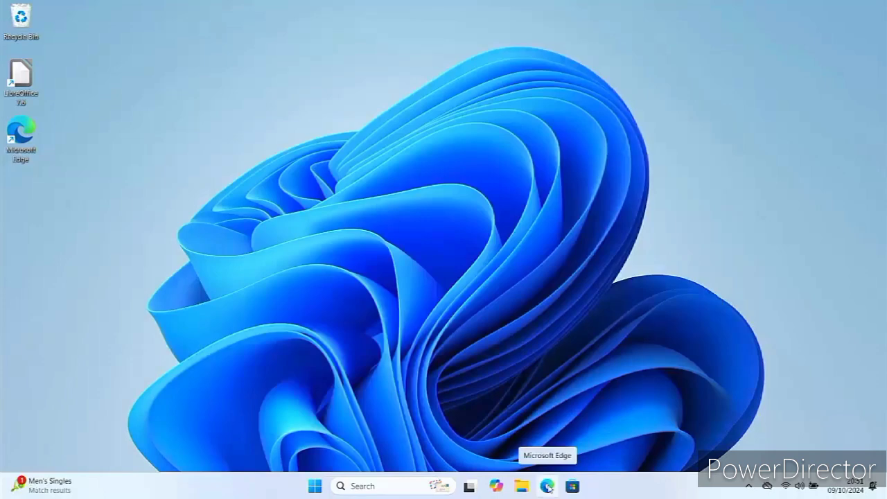
- Switch to Microsoft Edge and reopen the Download Windows 11 page at microsoft.com/software-download/windows11
click(547, 486)
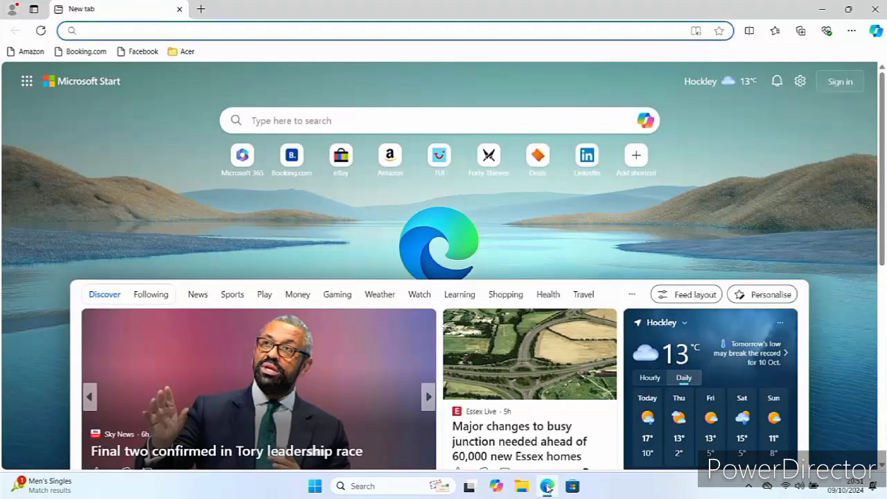
text(mi)
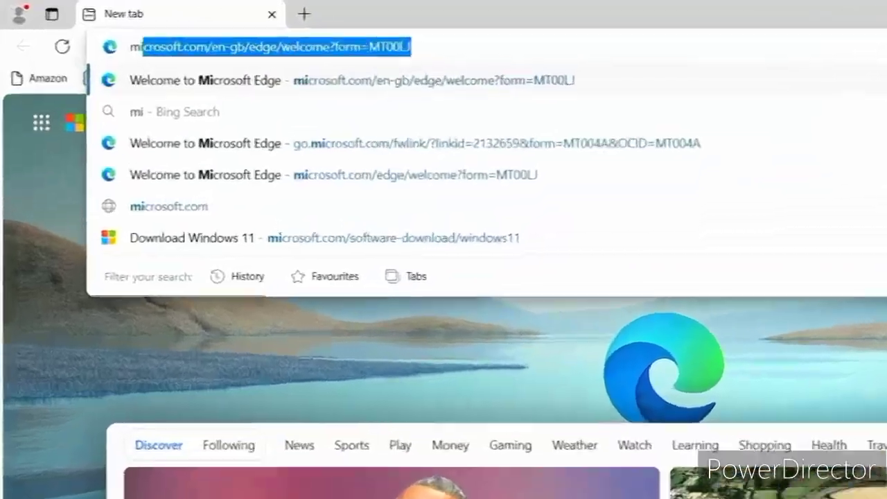
key(Down)
key(Down)
key(Down)
key(Down)
key(Down)
key(Down)
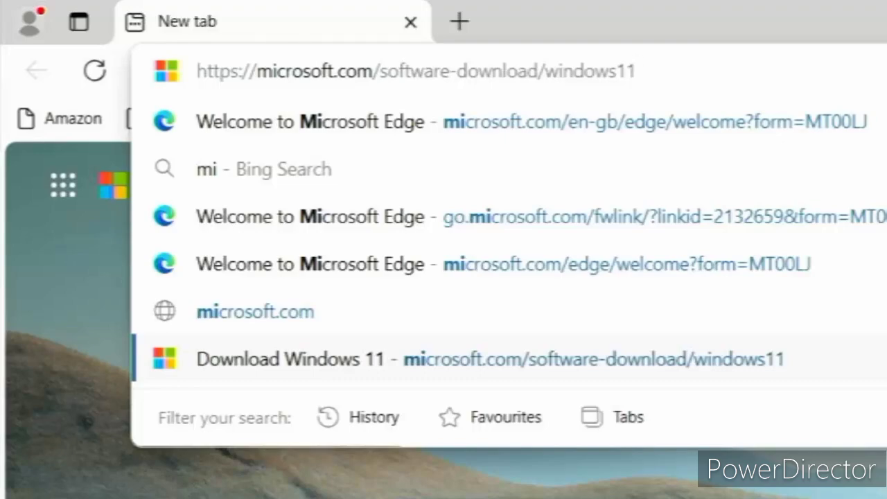
key(Return)
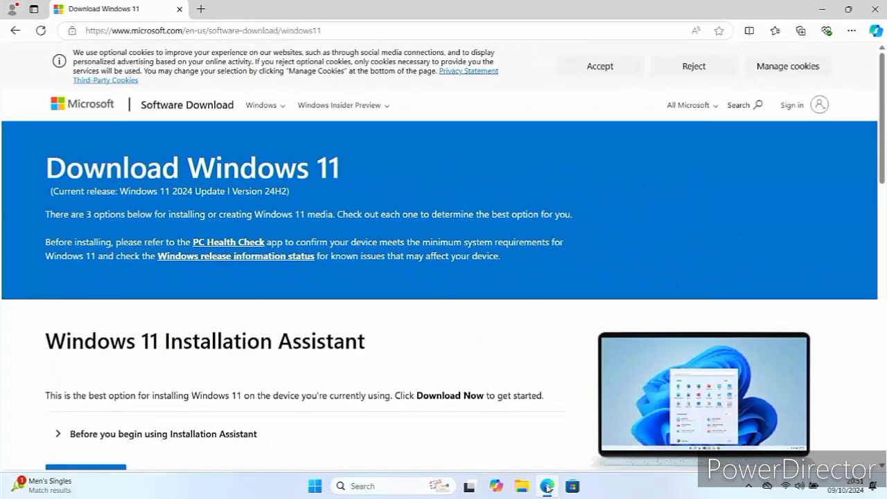
- Choose Windows 11 (multi-edition ISO for x64 devices) as the disk image and request its download
scroll(205, 362, down, 6)
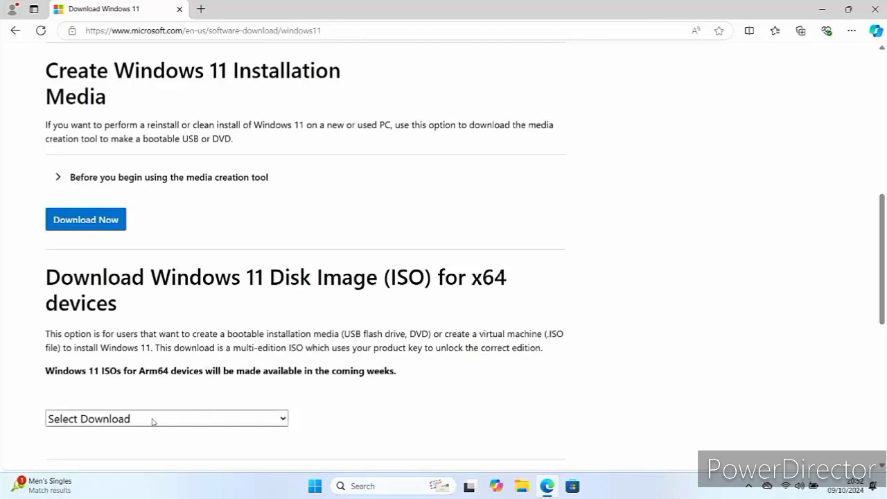
click(281, 420)
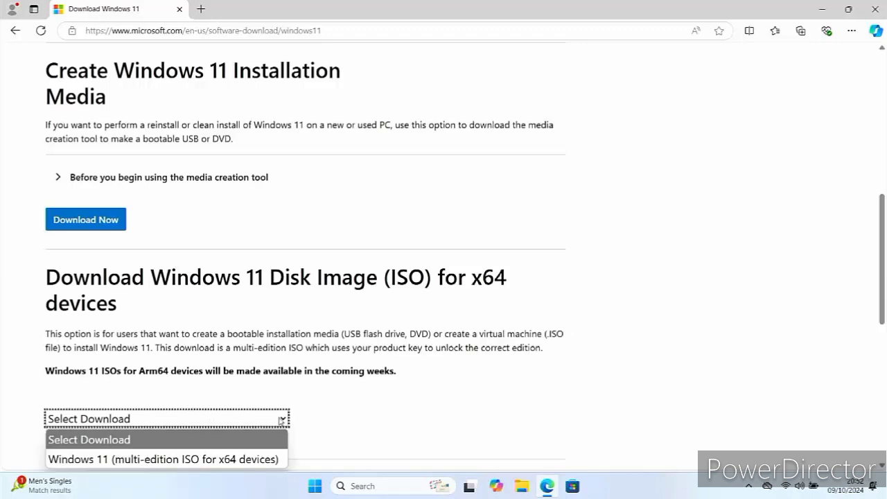
click(177, 461)
scroll(184, 432, down, 2)
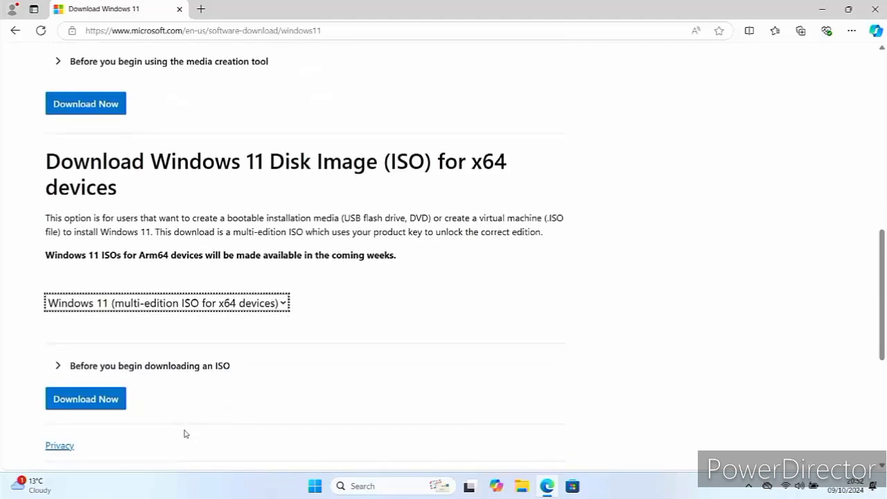
click(86, 400)
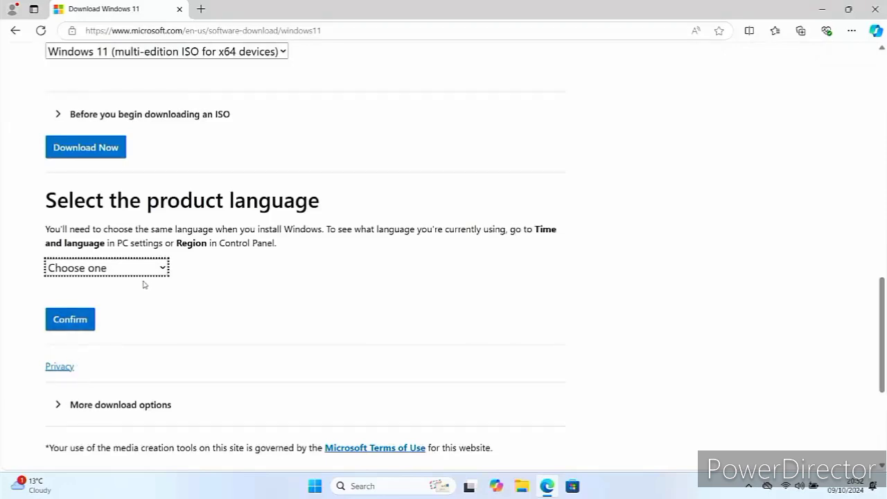
- Set the product language to English International and download the 64-bit Windows 11 ISO
click(162, 268)
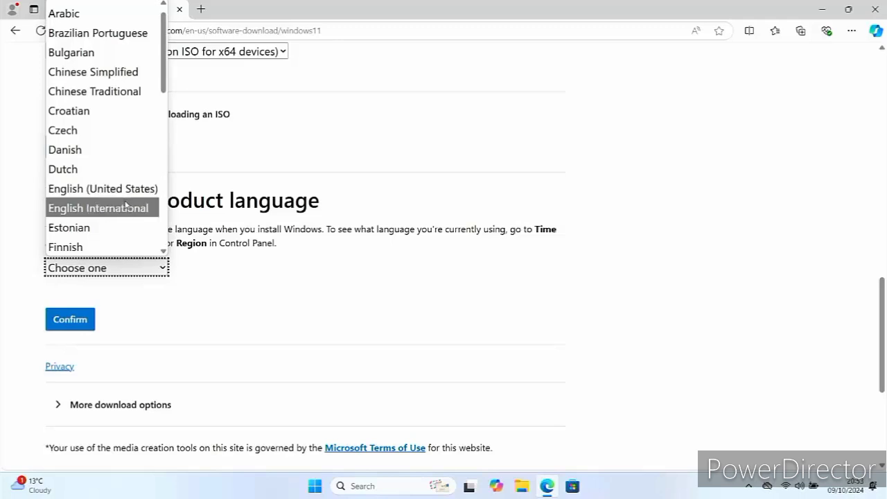
click(126, 206)
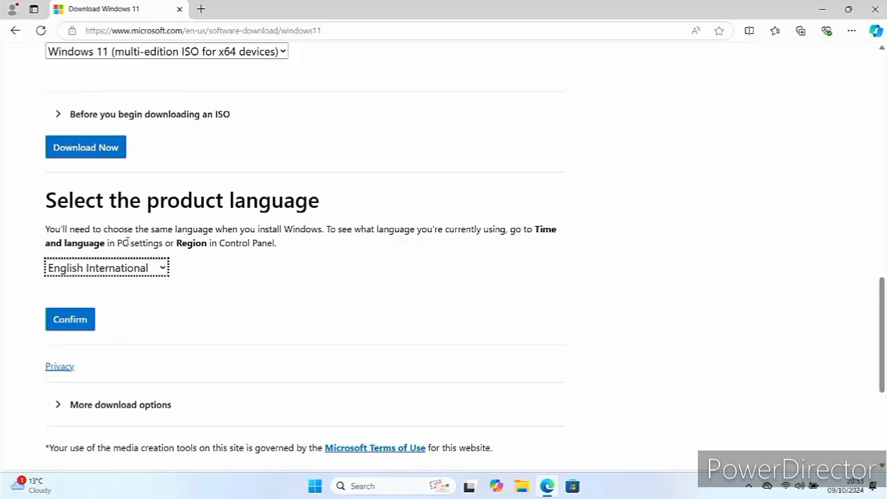
click(86, 320)
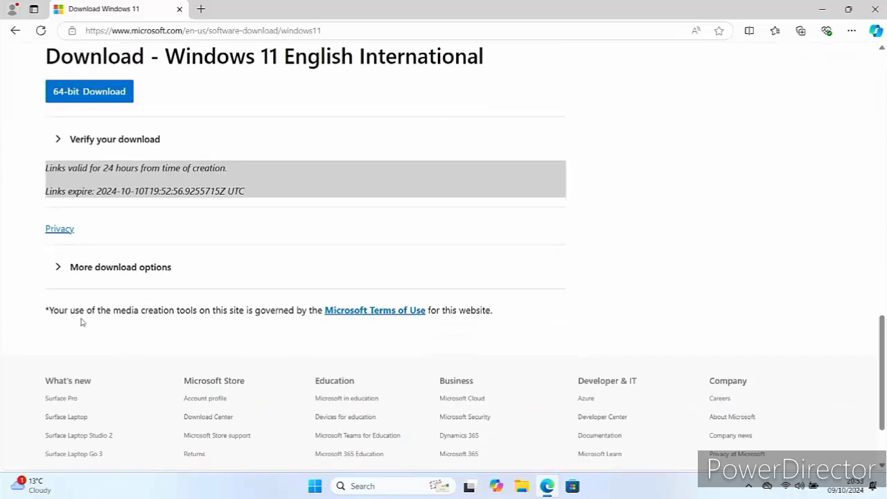
click(63, 101)
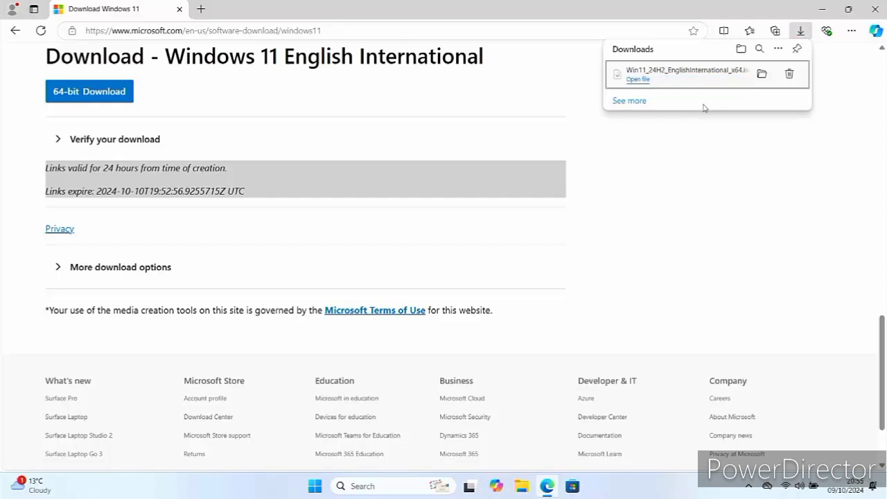
- Show the downloaded Win11_24H2_EnglishInternational_x64 file in its folder, close that window, and reopen the Downloads folder from File Explorer
click(761, 73)
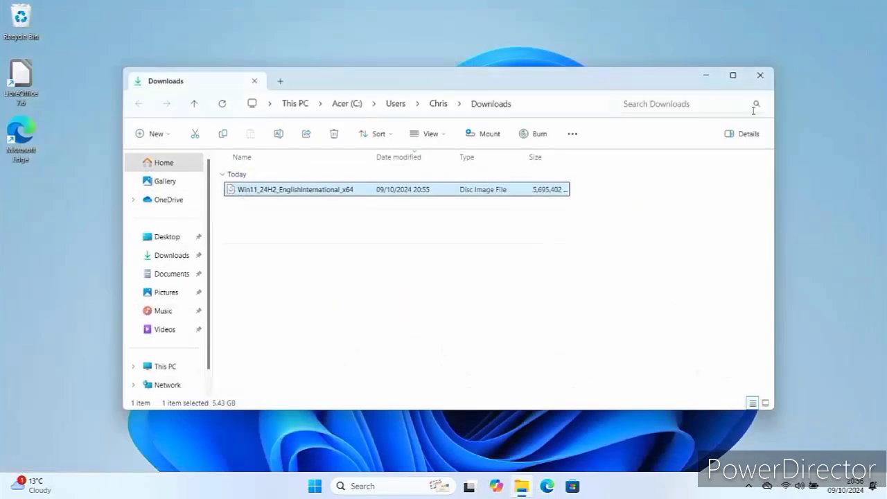
click(760, 75)
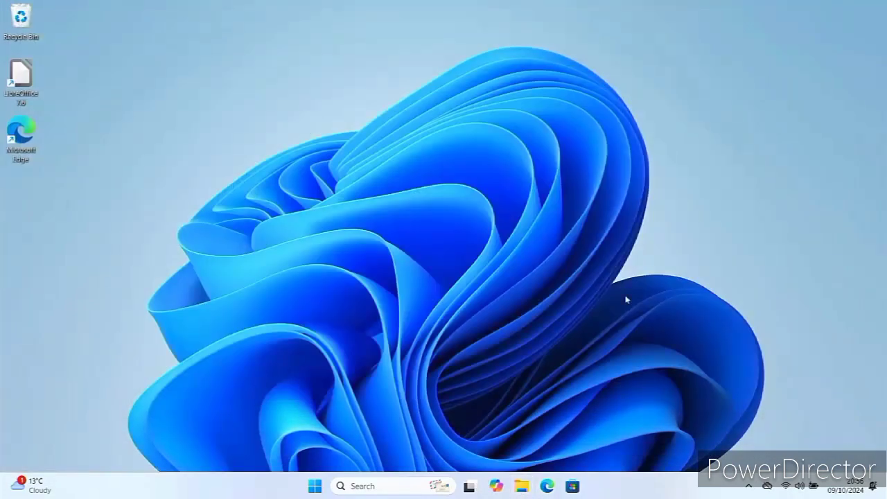
click(520, 487)
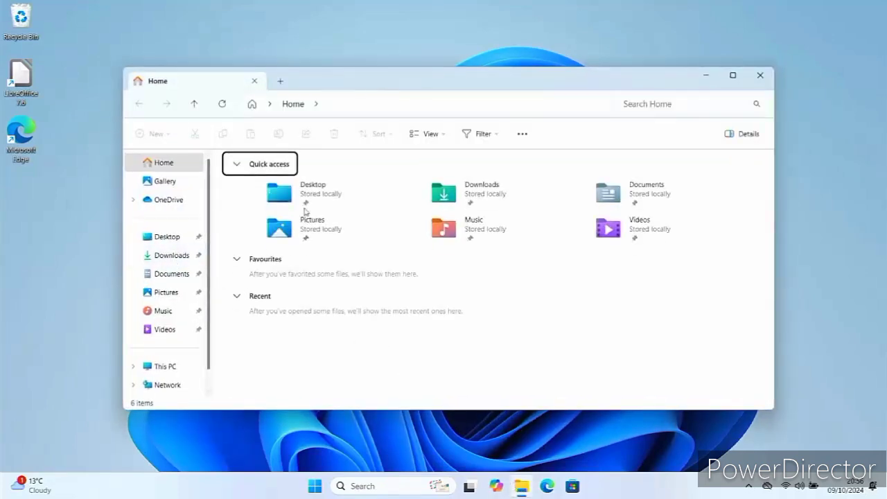
double_click(477, 202)
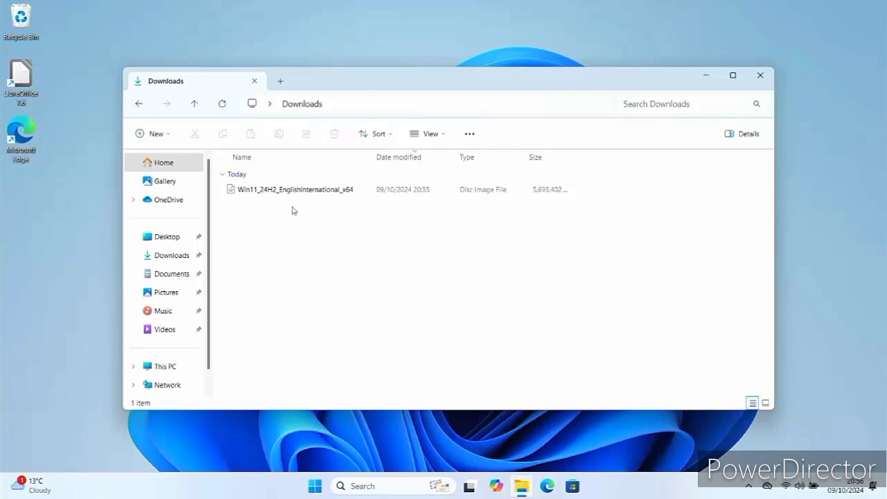
- Mount the Win11_24H2_EnglishInternational_x64 disk image, run its setup application and allow it to make changes to the device
right_click(284, 194)
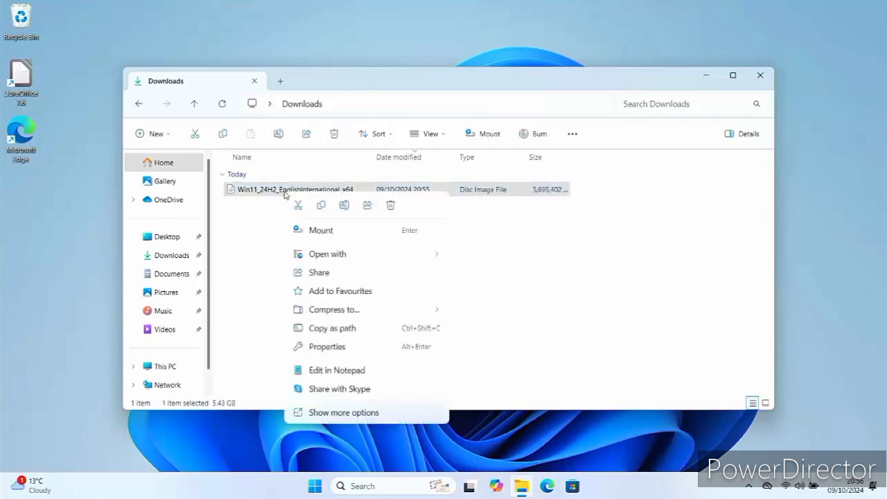
click(321, 230)
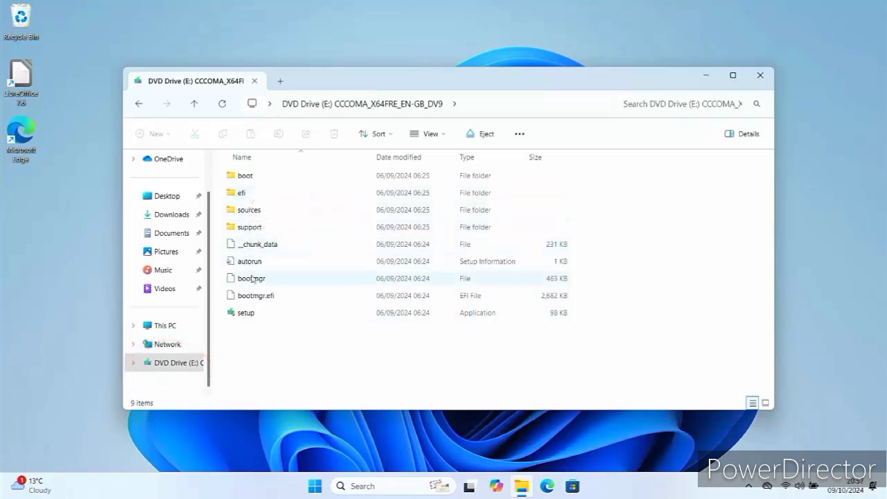
double_click(245, 313)
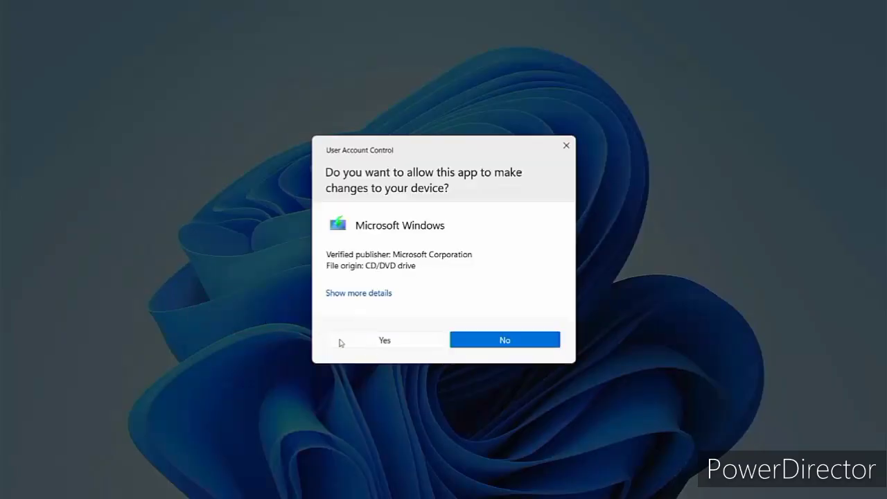
click(339, 342)
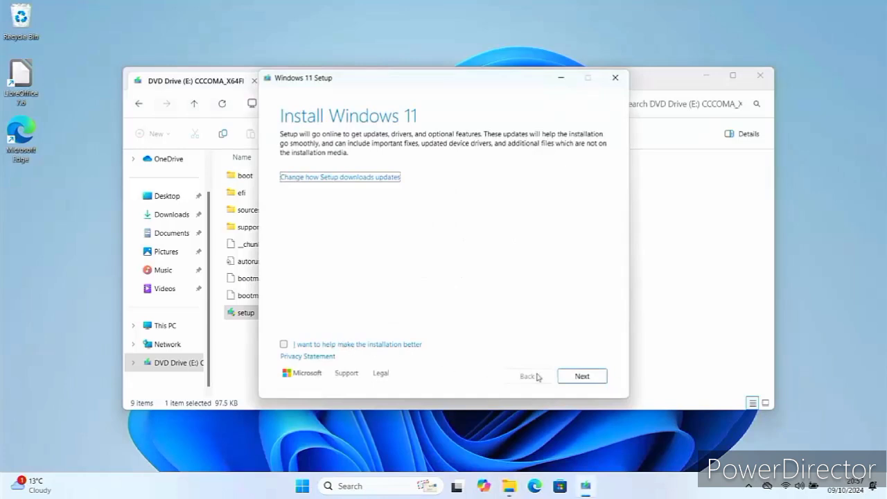
- Continue past the Install Windows 11 introduction, bring the setup window back to the front and accept the licence terms
click(563, 378)
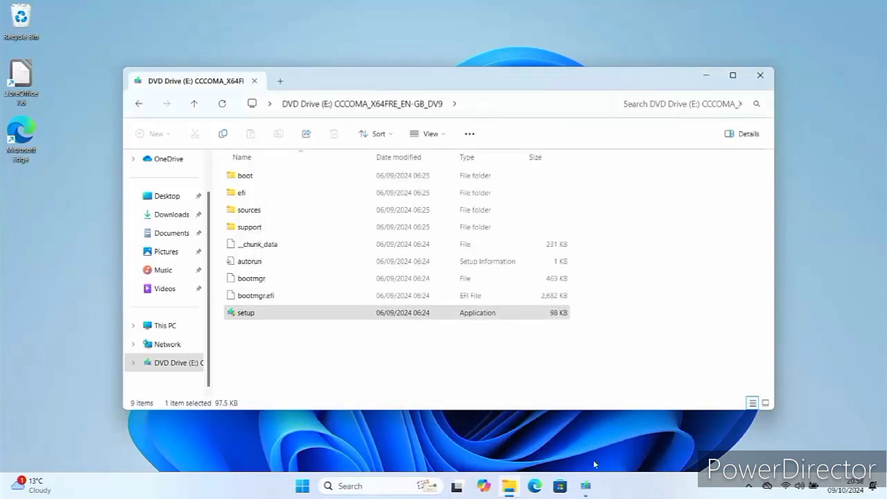
mouse_move(597, 493)
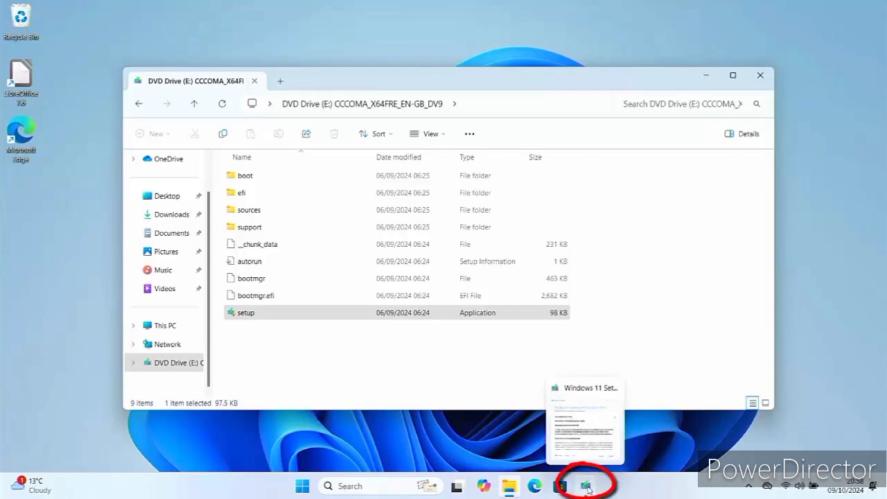
click(588, 489)
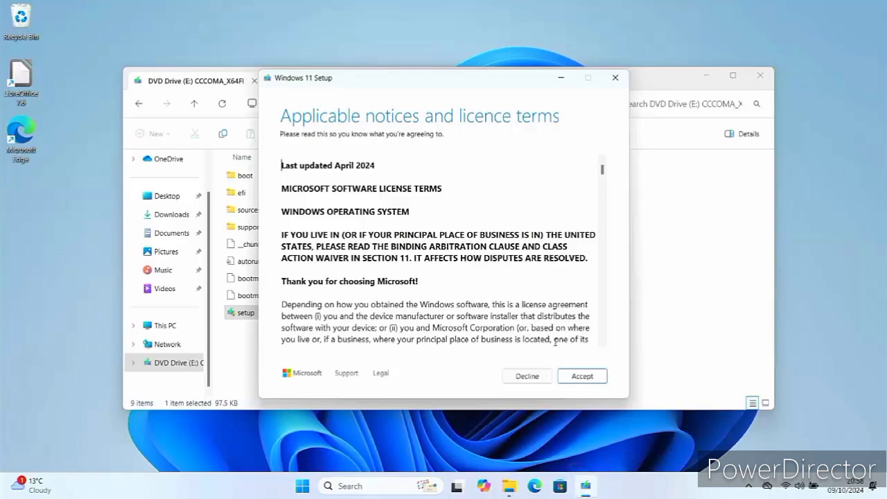
scroll(535, 318, down, 9)
scroll(522, 316, down, 6)
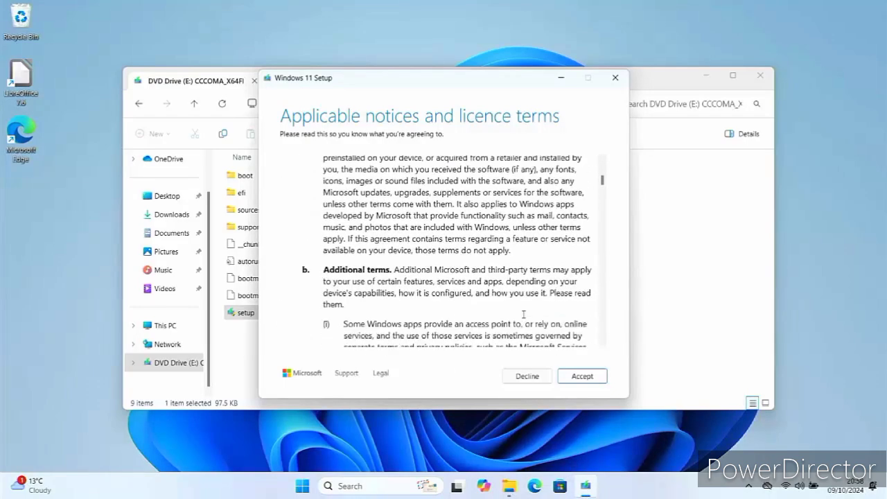
click(578, 378)
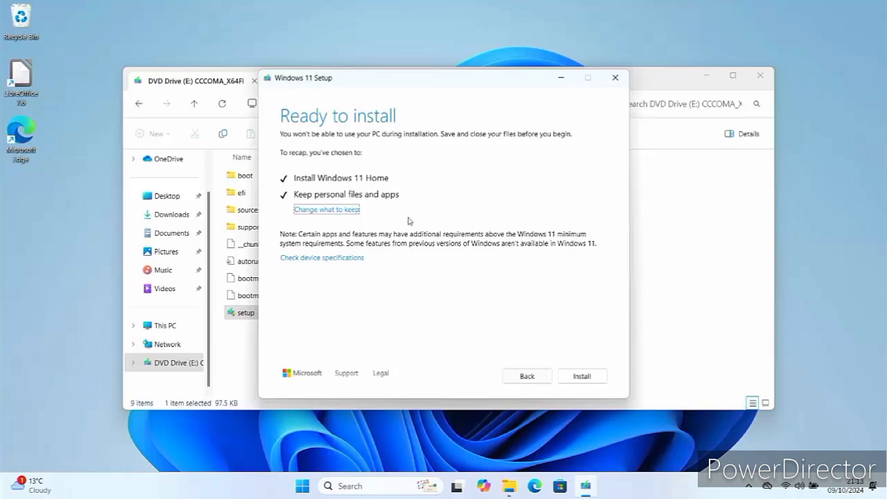
- Go through the choices of what to keep, settle on Keep personal files and apps, and start the Windows 11 installation
click(353, 211)
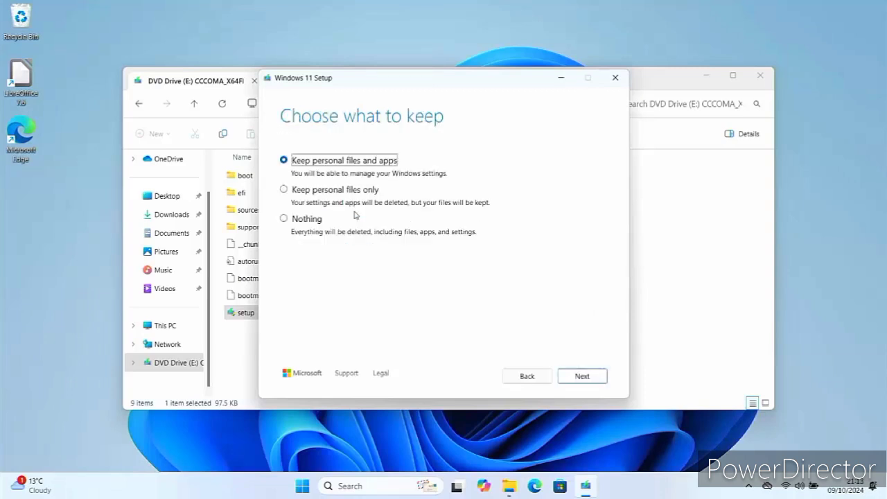
click(284, 190)
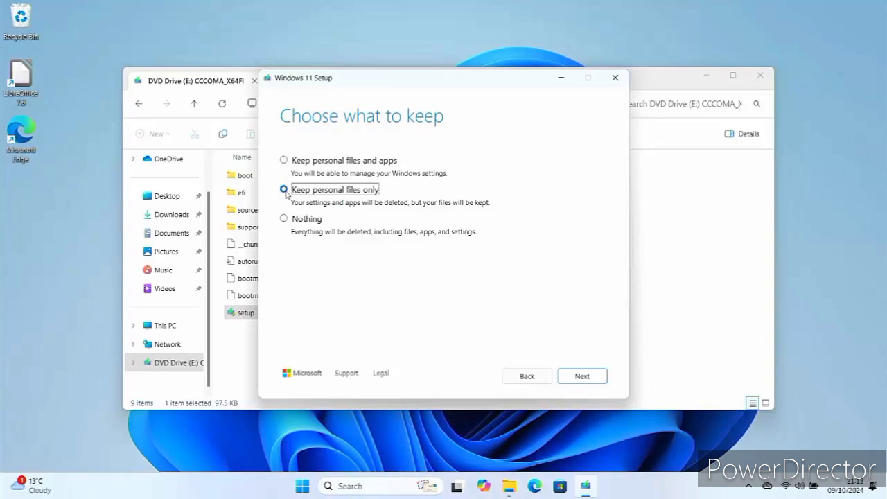
click(285, 220)
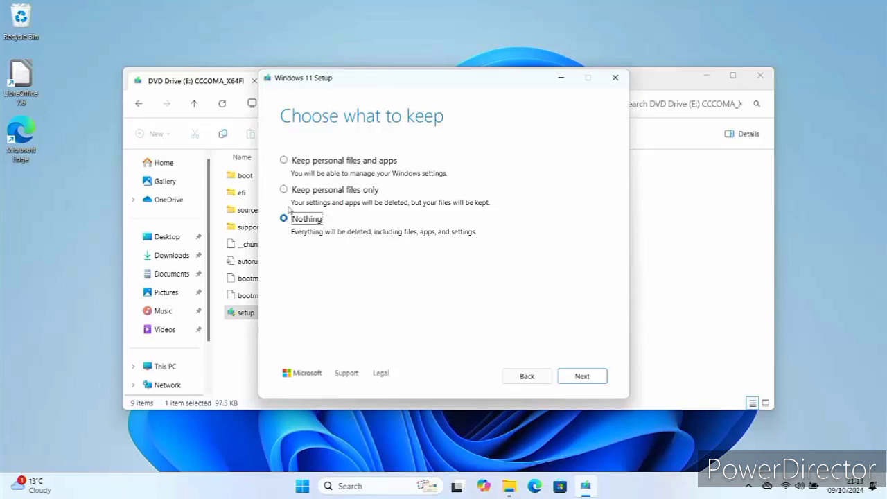
click(284, 165)
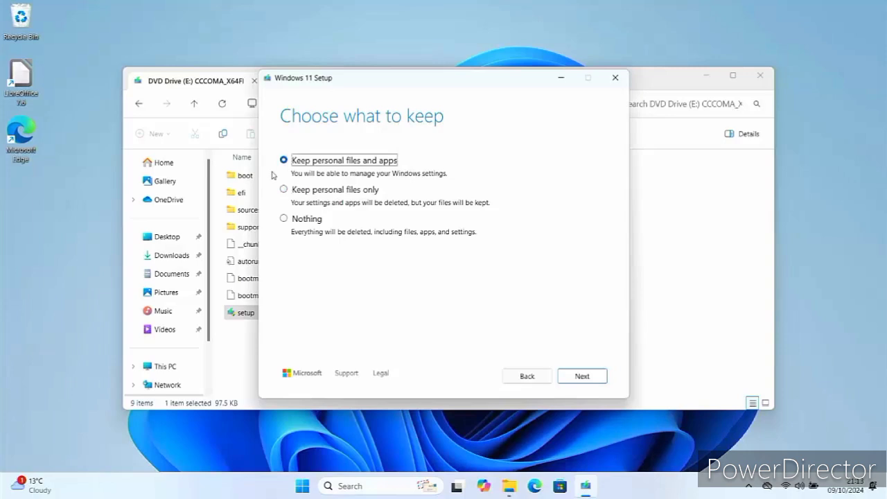
click(591, 380)
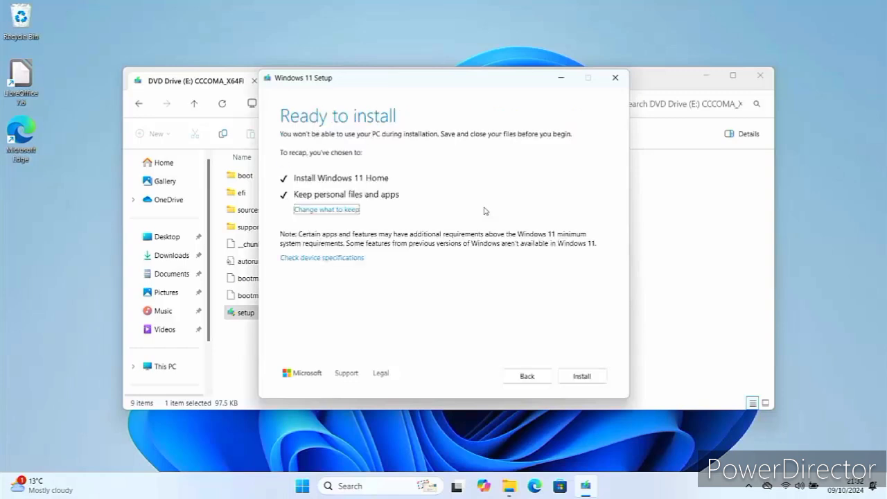
click(582, 380)
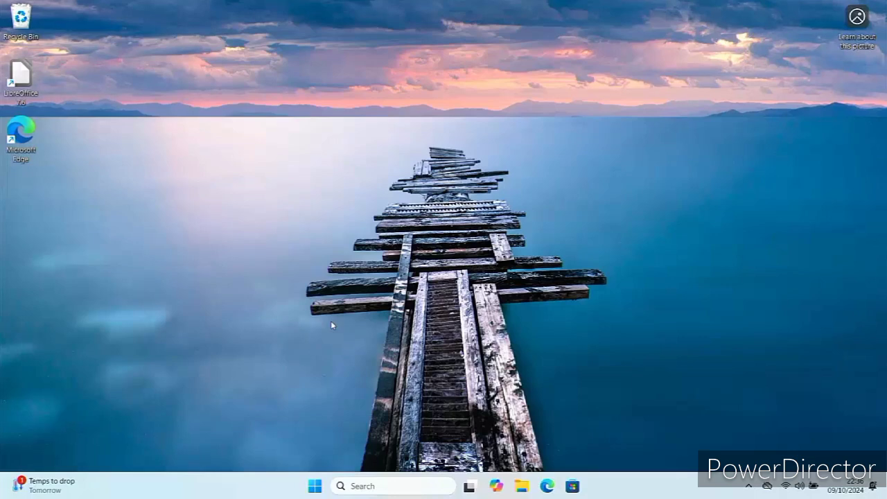
- Open the About page in the System settings to check the installed Windows version and specifications
click(314, 485)
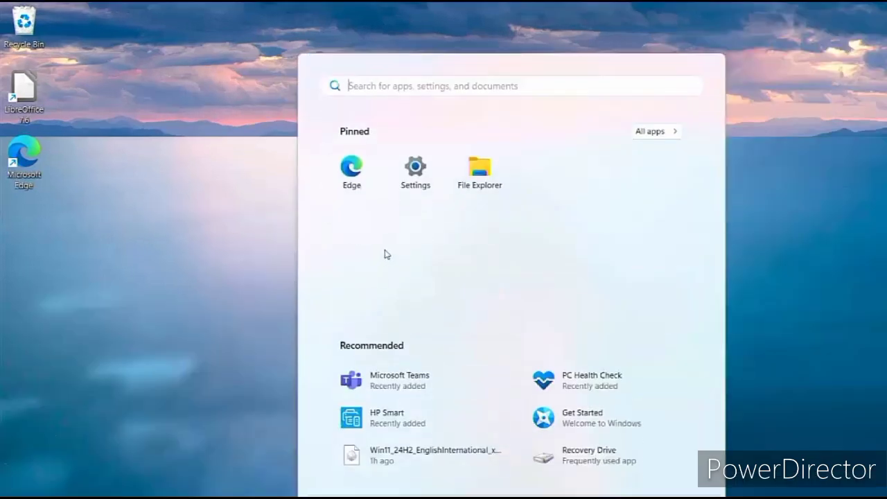
click(414, 182)
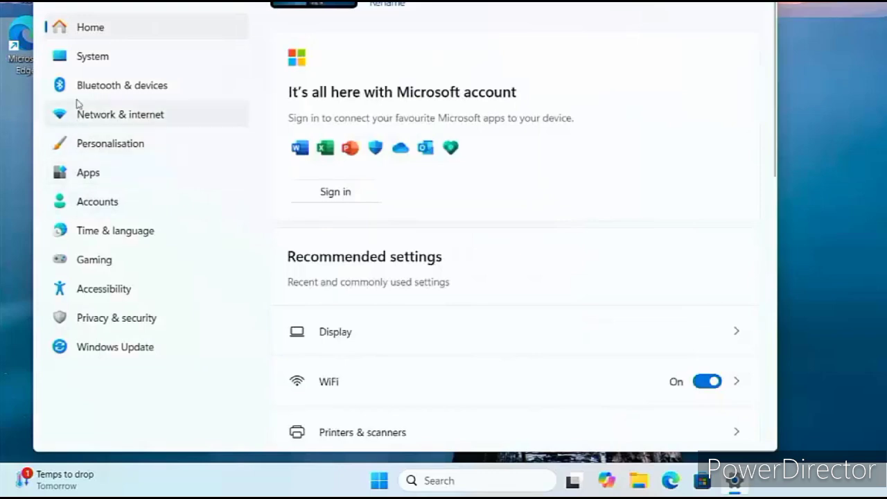
click(88, 61)
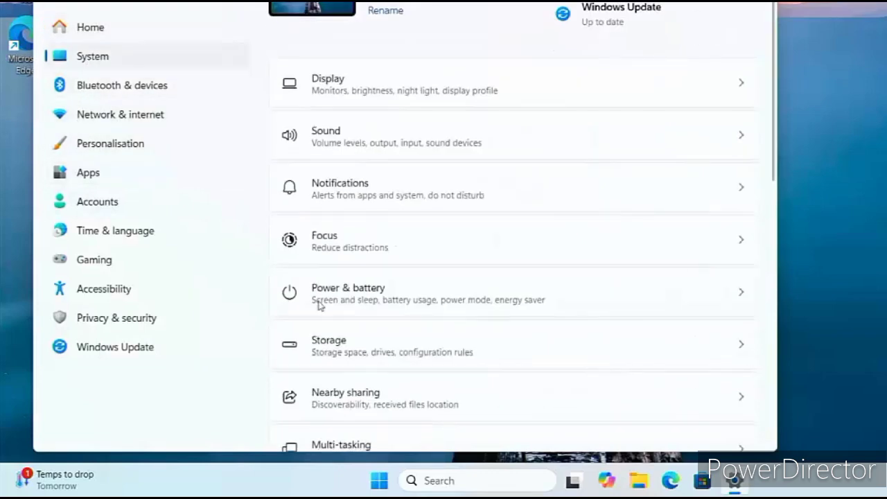
scroll(318, 304, down, 8)
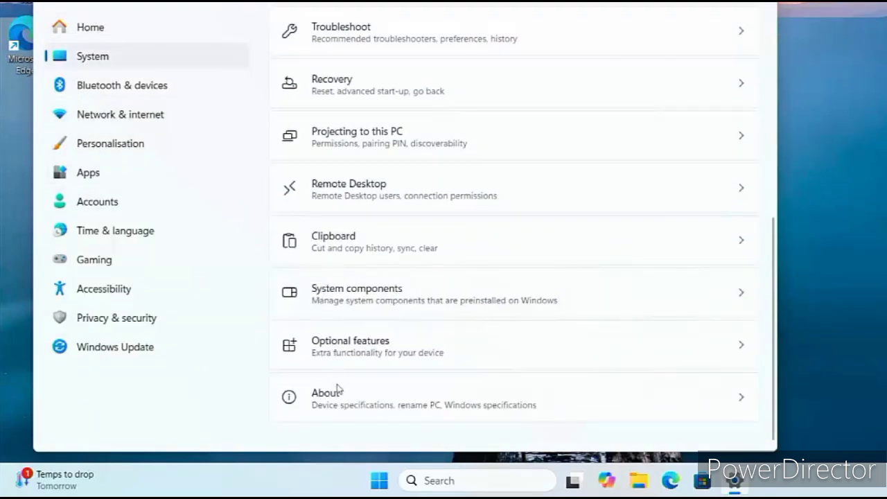
click(339, 395)
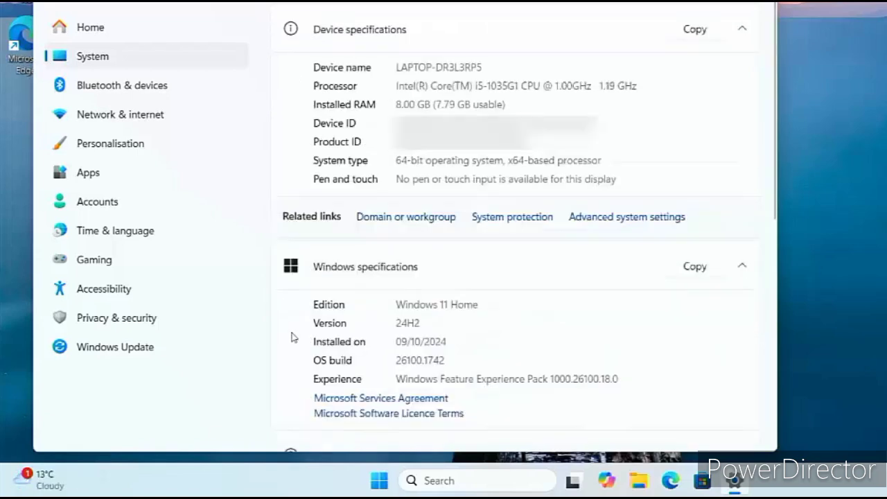